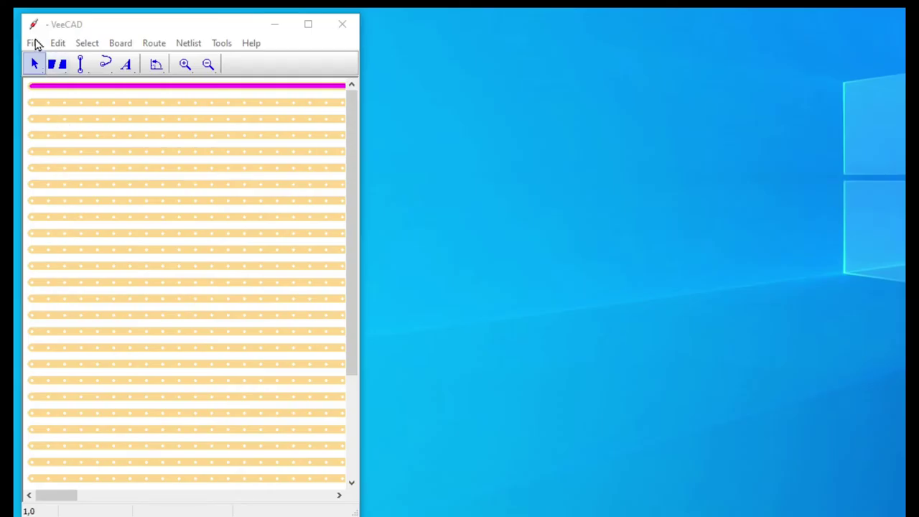
# - Start a fresh blank board and begin saving it to the Documents folder
pyautogui.click(33, 45)
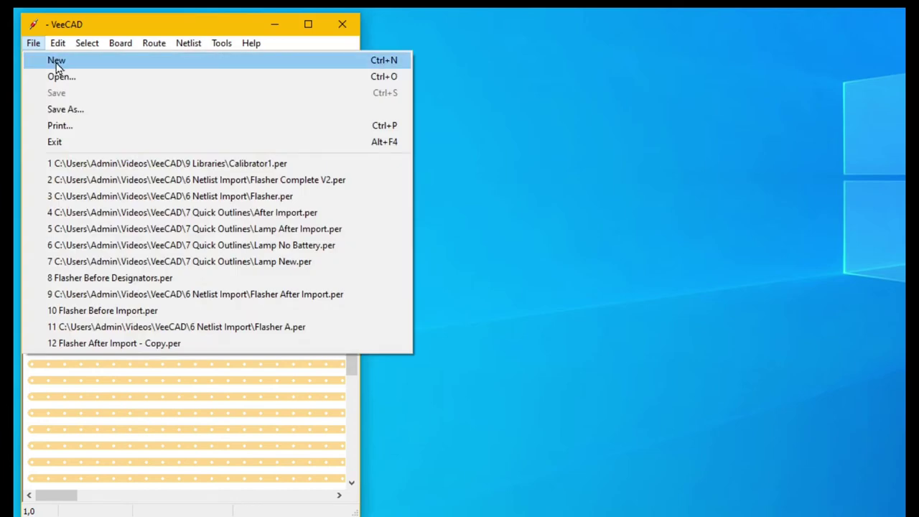
pyautogui.click(56, 62)
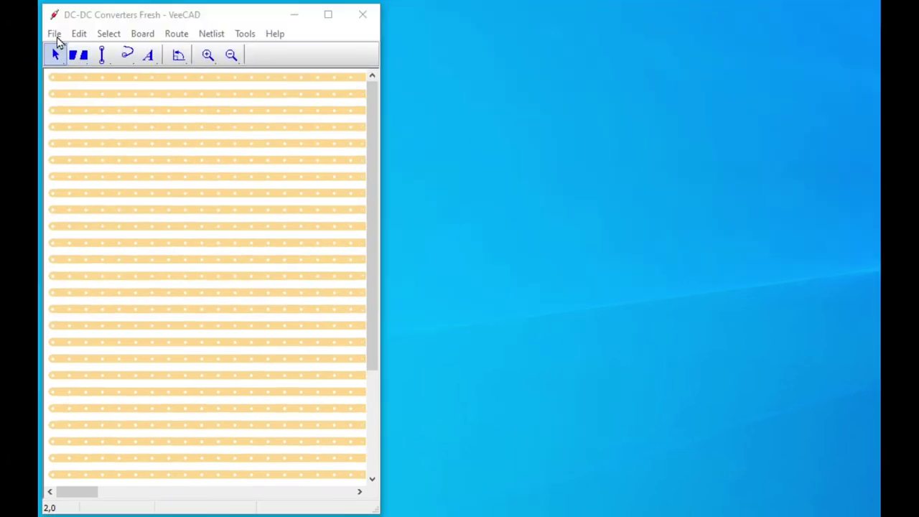
pyautogui.click(54, 35)
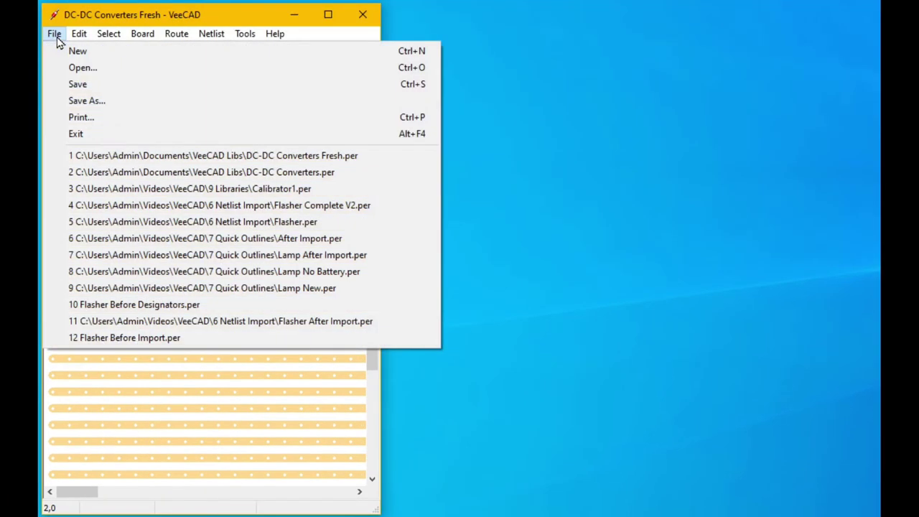
pyautogui.click(94, 104)
pyautogui.click(128, 153)
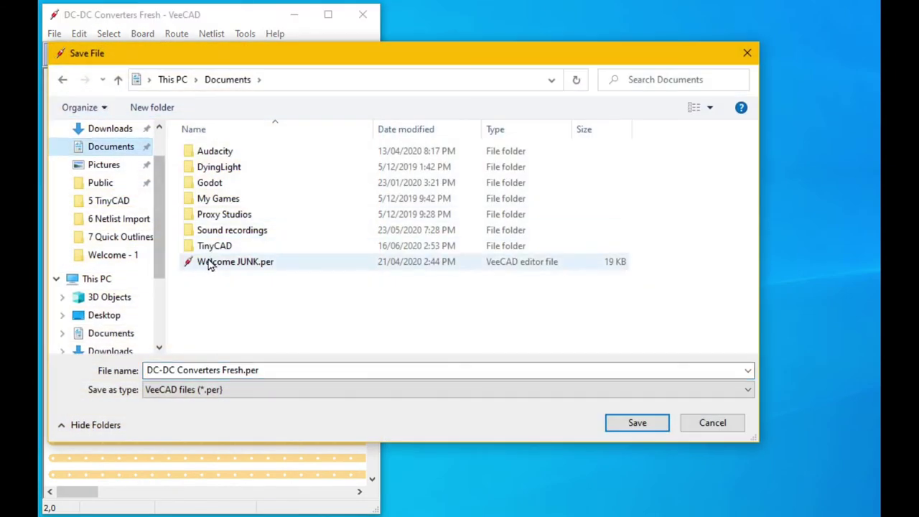
# - Create a new folder named 'VeeCAD Libs' in Documents
pyautogui.rightClick(199, 287)
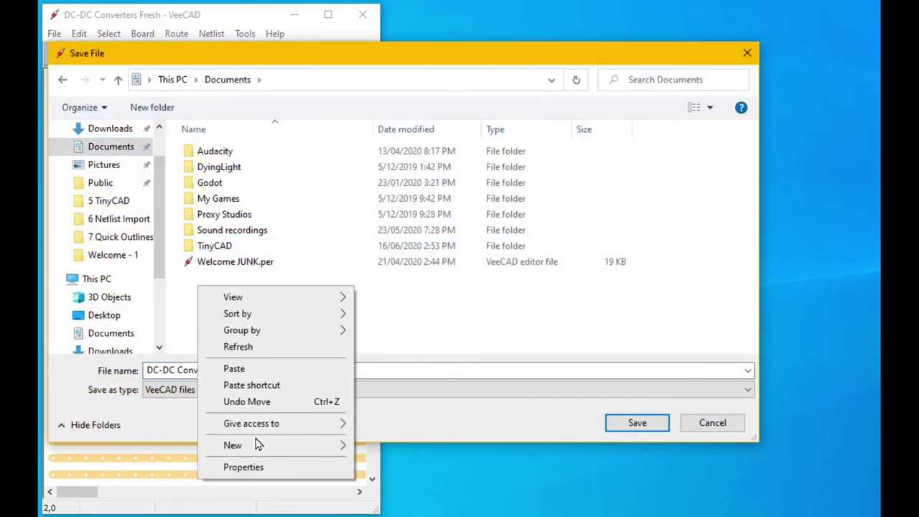
pyautogui.moveTo(331, 448)
pyautogui.click(383, 446)
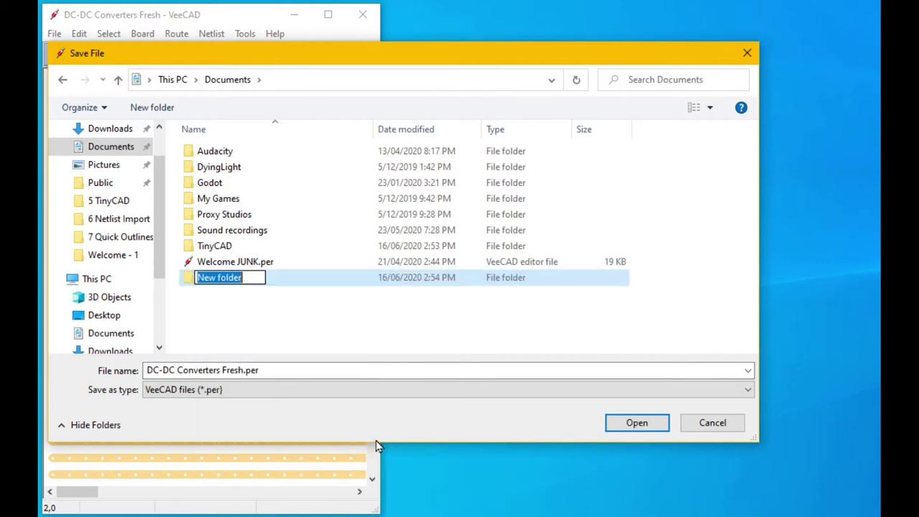
pyautogui.write('VeeCAD Libs')
pyautogui.press('Return')
# - Open VeeCAD Libs and begin naming the file 'My First Library'
pyautogui.doubleClick(259, 284)
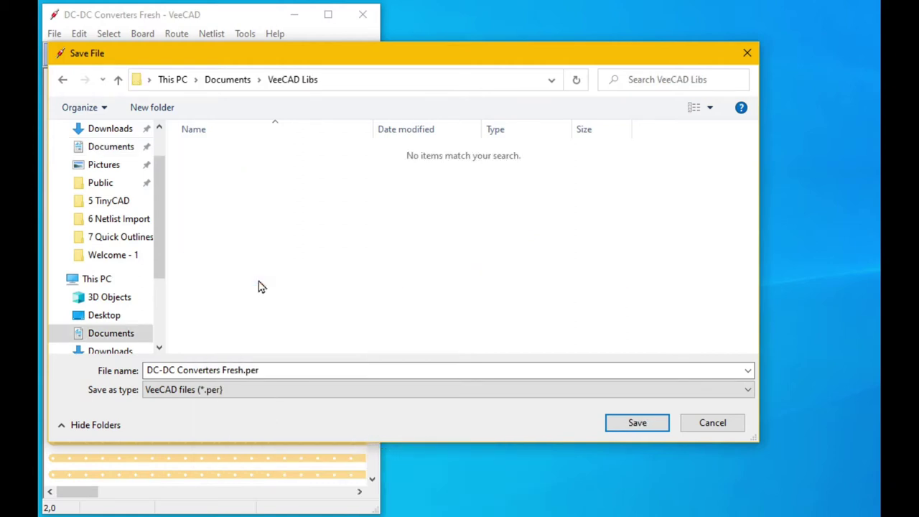
pyautogui.click(266, 371)
pyautogui.write('My First Library')
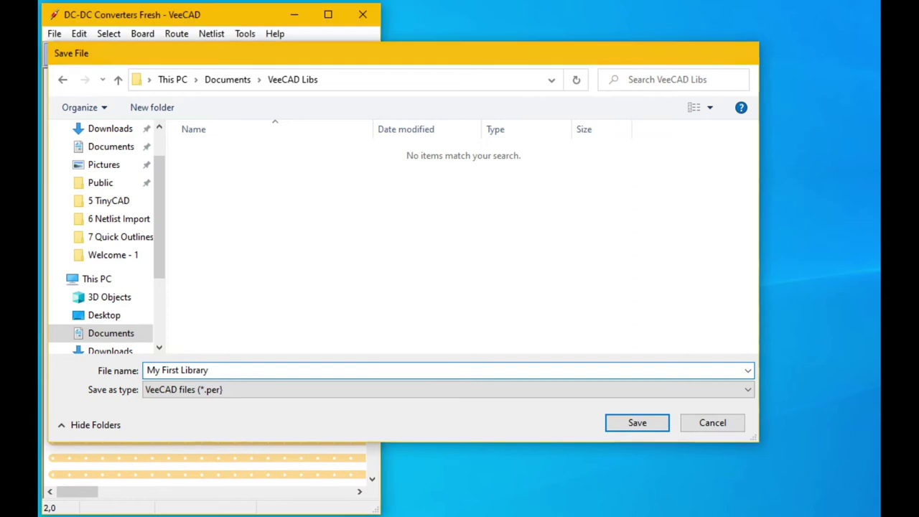
# - Save My First Library, then paste U306 from Calibrator1 into the board centre
pyautogui.press('Return')
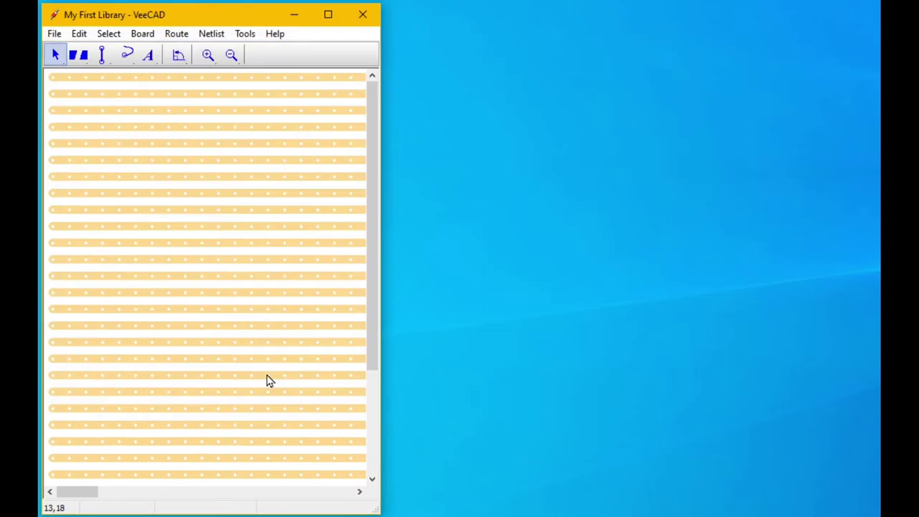
pyautogui.hotkey('alt', 'Tab')
pyautogui.click(725, 158)
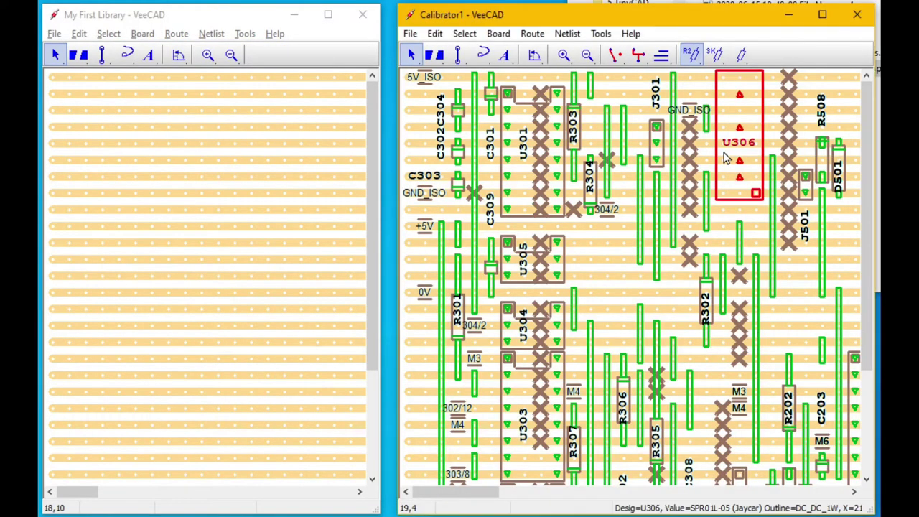
pyautogui.click(199, 199)
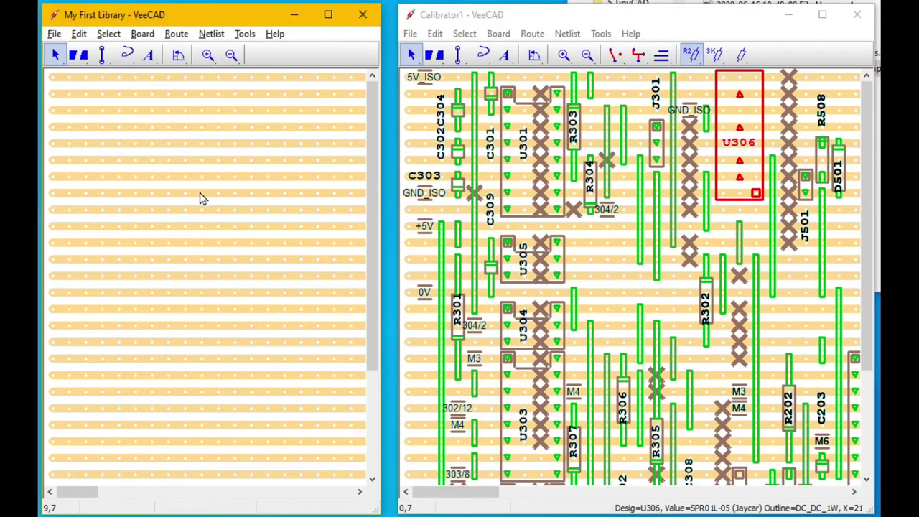
pyautogui.hotkey('ctrl', 'v')
pyautogui.moveTo(81, 152); pyautogui.dragTo(273, 297)
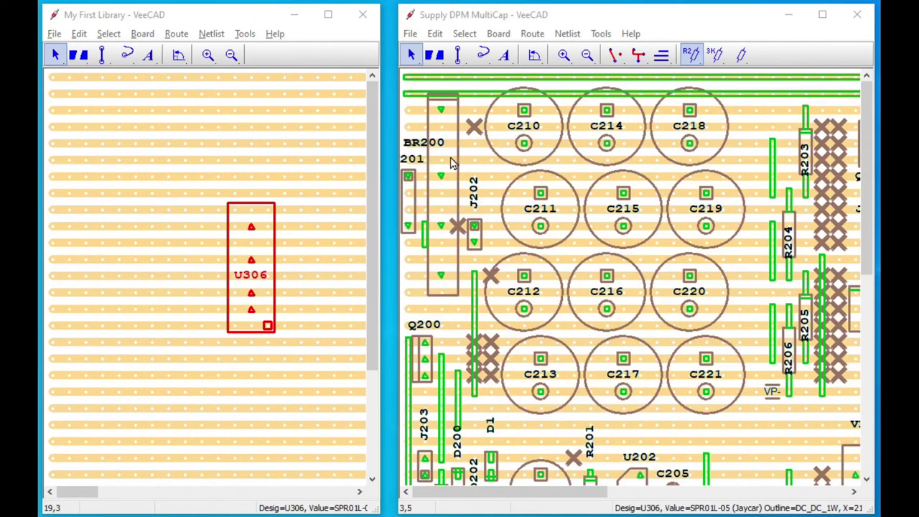
# - Paste the straight BR200 from Supply DPM MultiCap to the left of U306
pyautogui.click(452, 163)
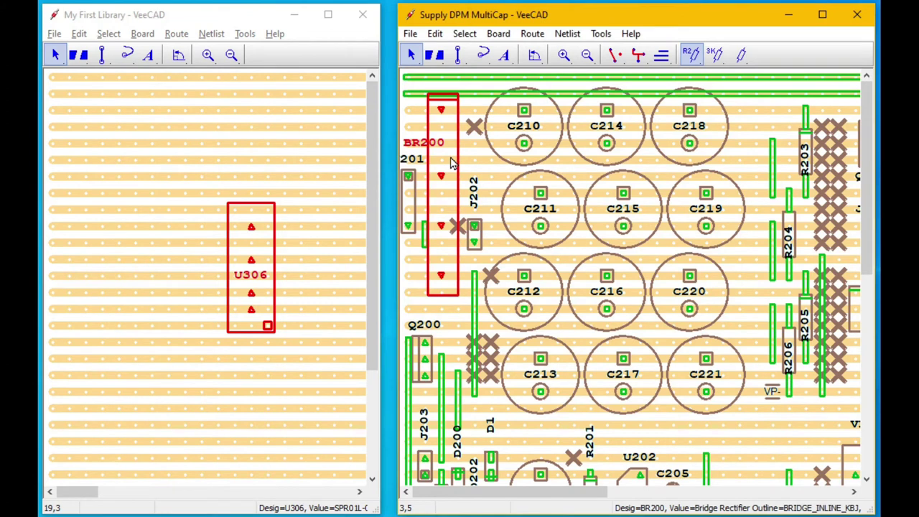
pyautogui.click(139, 180)
pyautogui.hotkey('ctrl', 'v')
pyautogui.moveTo(63, 192); pyautogui.dragTo(187, 288)
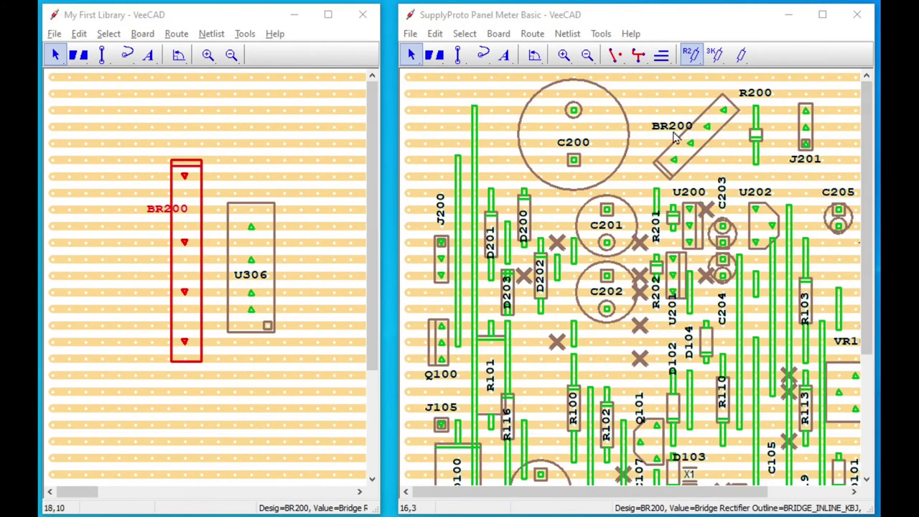
# - Copy the diagonal BR200 from SupplyProto Panel Meter Basic into the library, lower down
pyautogui.click(702, 141)
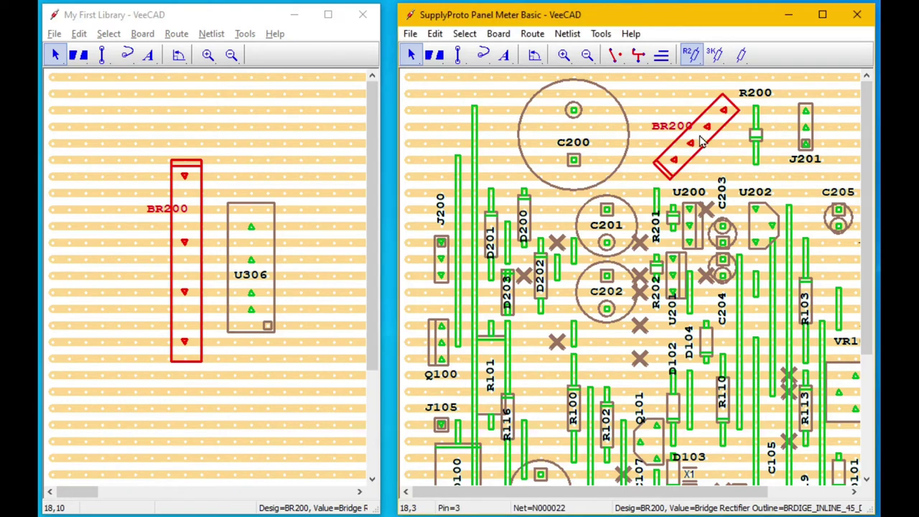
pyautogui.hotkey('ctrl', 'c')
pyautogui.click(119, 147)
pyautogui.hotkey('ctrl', 'v')
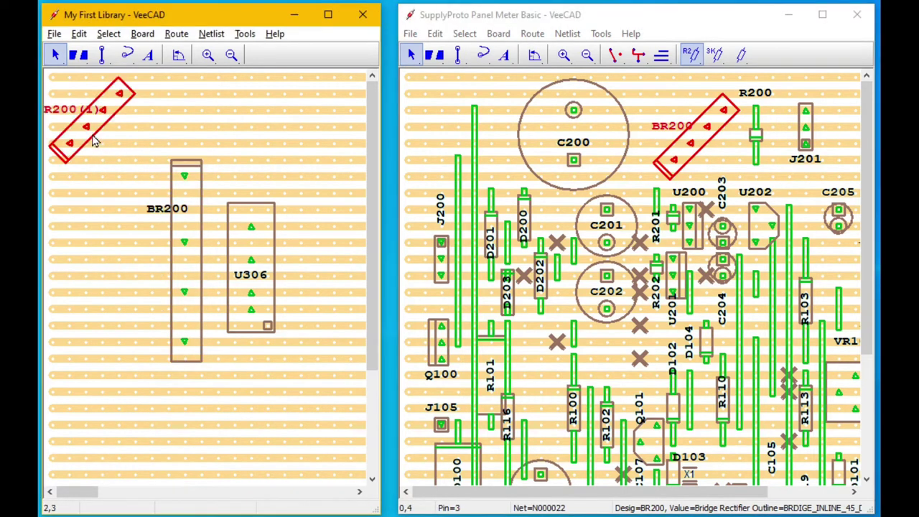
pyautogui.moveTo(94, 140); pyautogui.dragTo(94, 294)
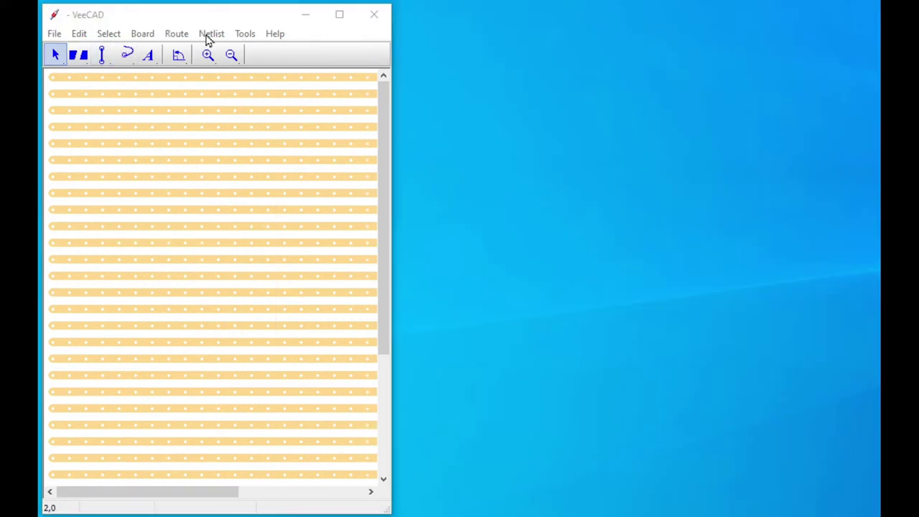
# - Add Documents\VeeCAD Libs\My First Library.per to the netlist import libraries
pyautogui.click(209, 34)
pyautogui.click(235, 52)
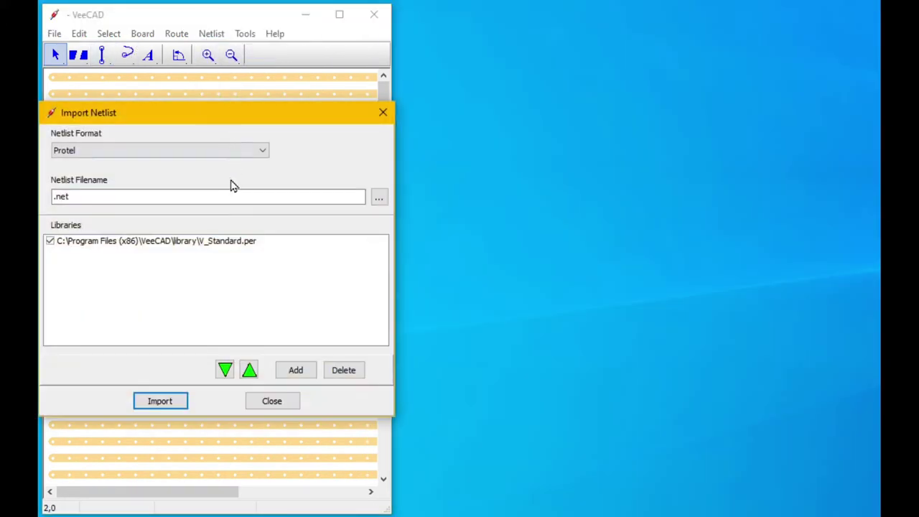
pyautogui.click(302, 379)
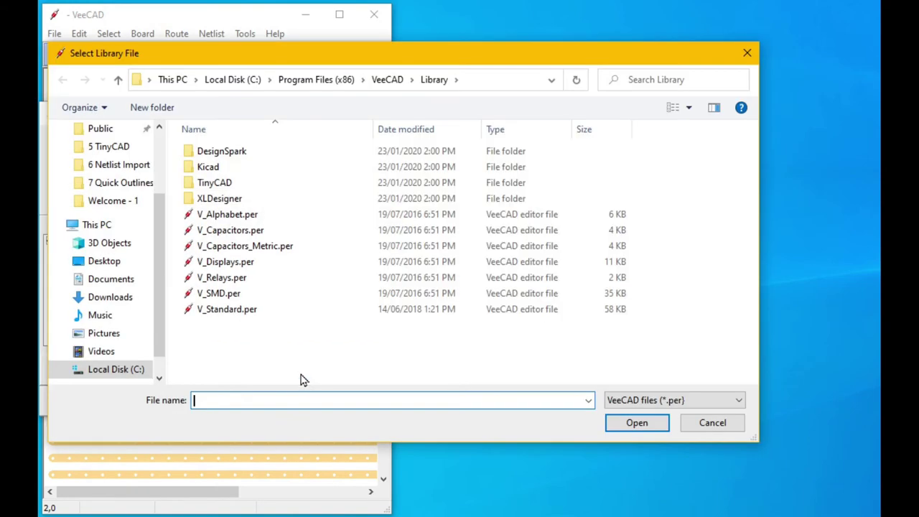
pyautogui.scroll(3, 158, 232)
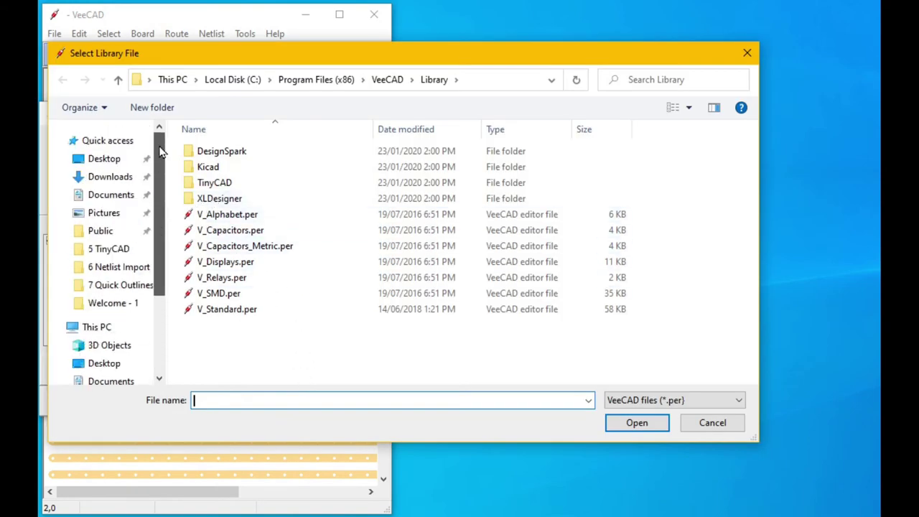
pyautogui.click(114, 196)
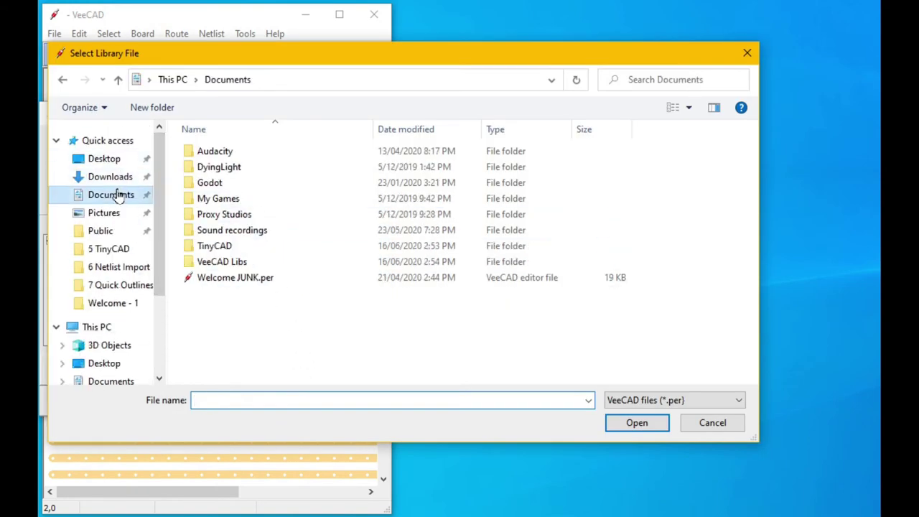
pyautogui.doubleClick(221, 263)
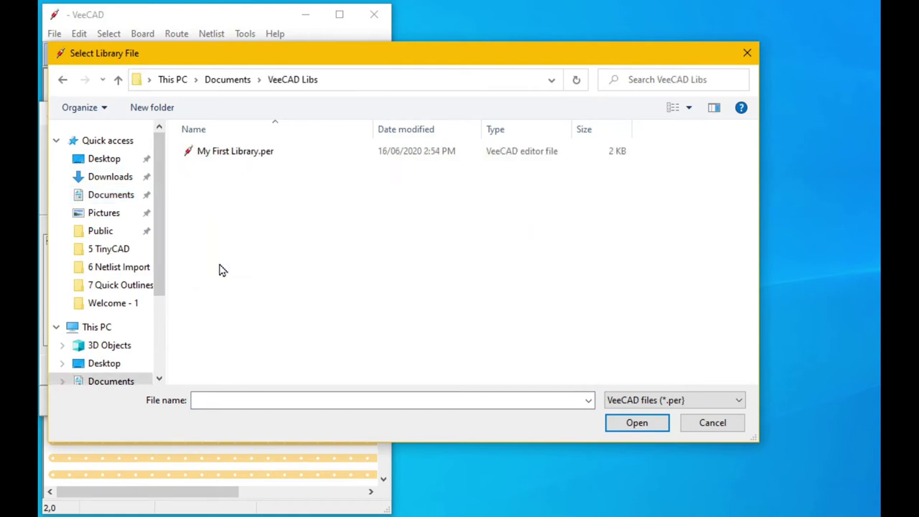
pyautogui.click(235, 155)
pyautogui.doubleClick(236, 155)
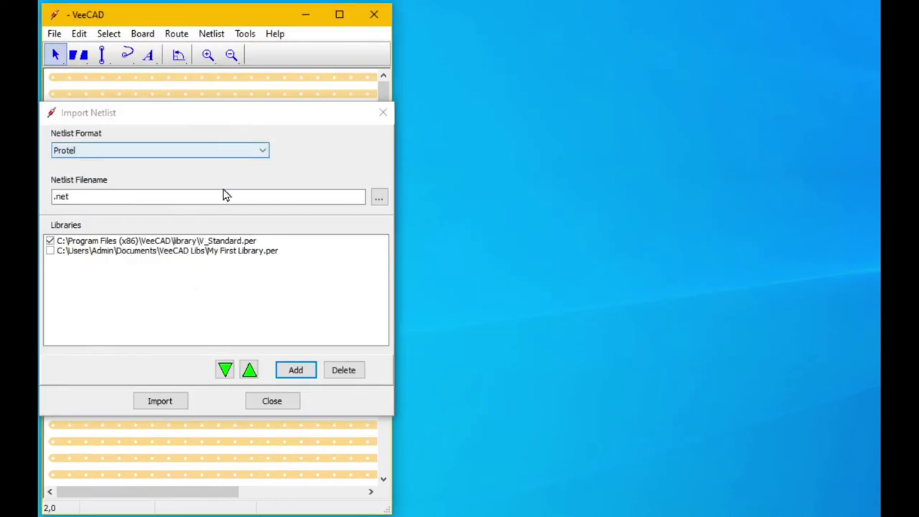
# - Move My First Library above V_Standard, enable it, and close the import settings
pyautogui.click(137, 253)
pyautogui.click(249, 369)
pyautogui.click(50, 242)
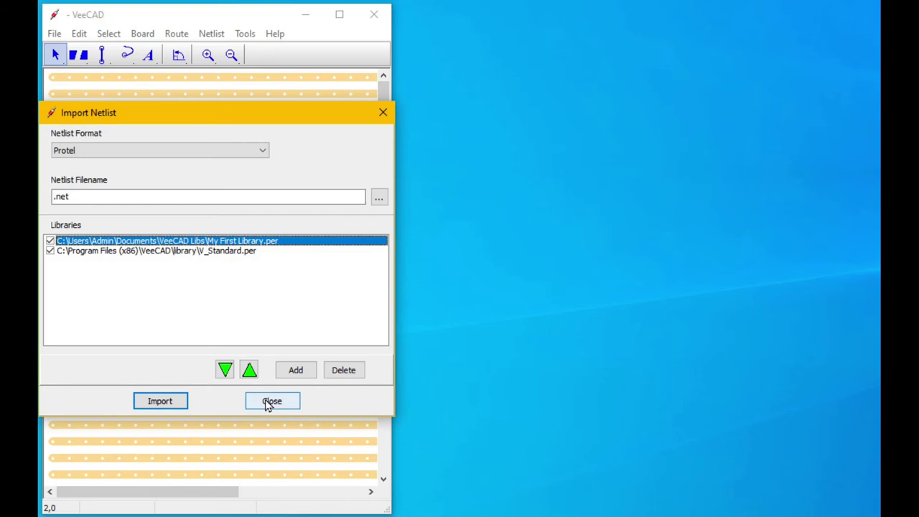
pyautogui.click(267, 401)
pyautogui.click(211, 33)
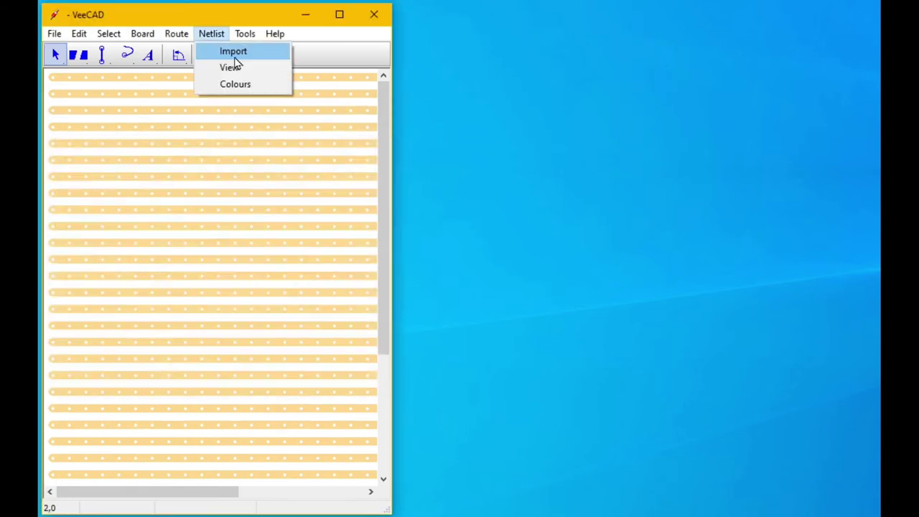
# - Preview the BRIDGE_INLINE_KBJ and DC_DC_1W outlines in the DC-DC board's outline list
pyautogui.click(234, 53)
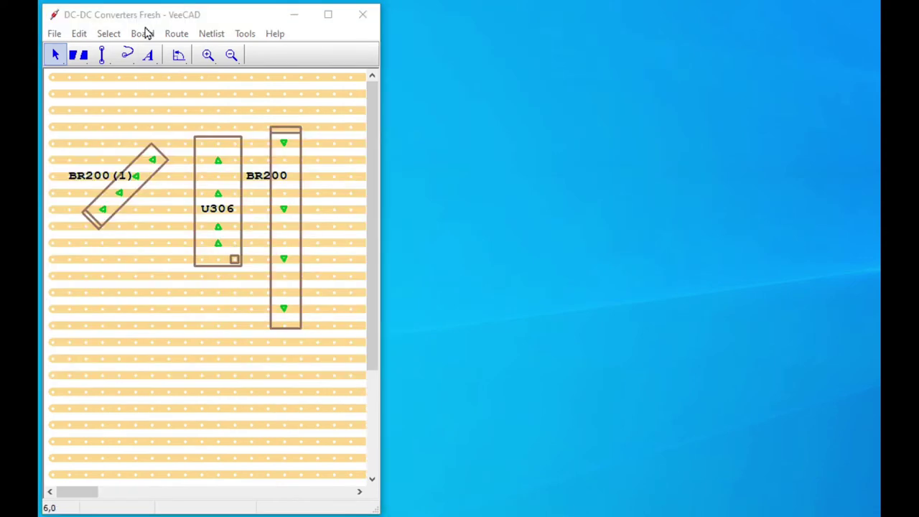
pyautogui.click(144, 34)
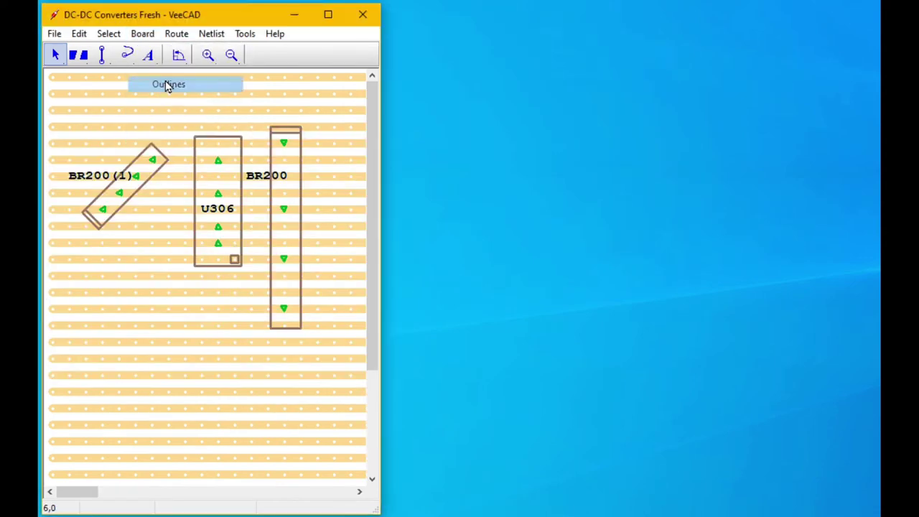
pyautogui.click(168, 83)
pyautogui.moveTo(168, 92); pyautogui.dragTo(217, 87)
pyautogui.click(114, 121)
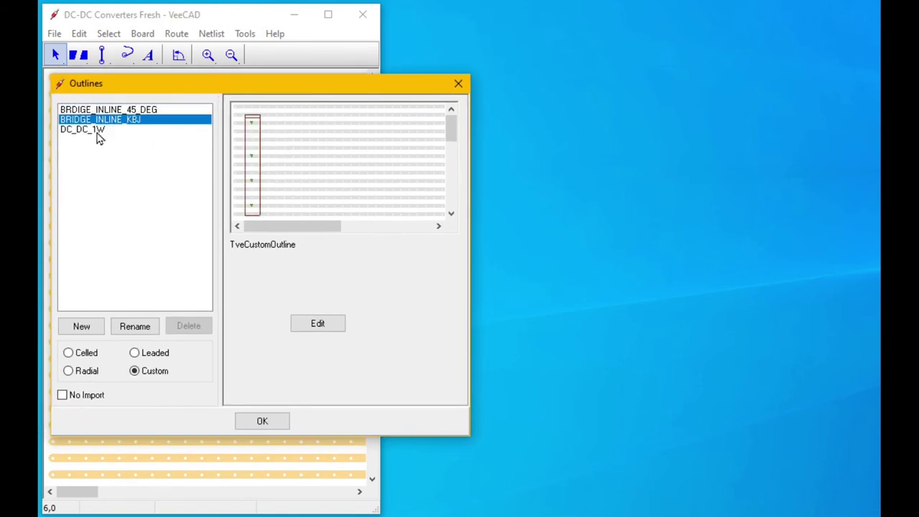
pyautogui.click(97, 132)
# - Close the outline list and delete every component on the DC-DC board
pyautogui.click(262, 421)
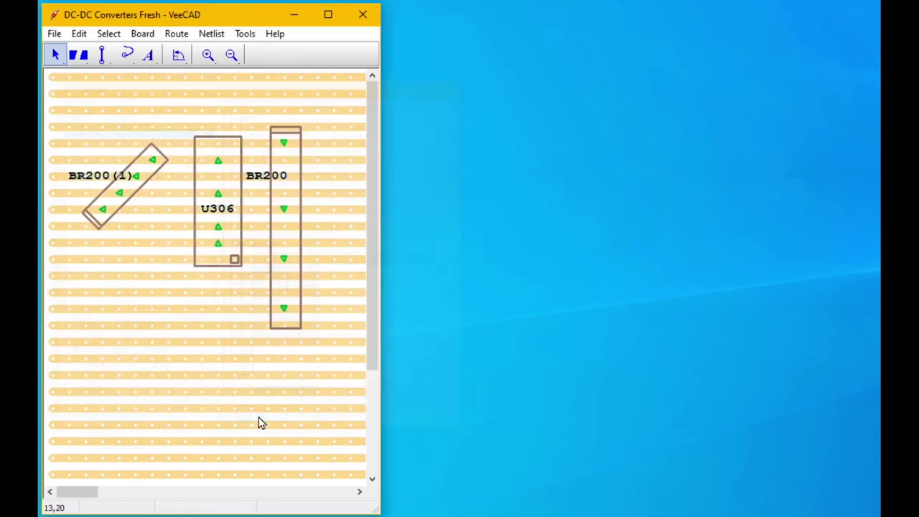
pyautogui.hotkey('ctrl', 'a')
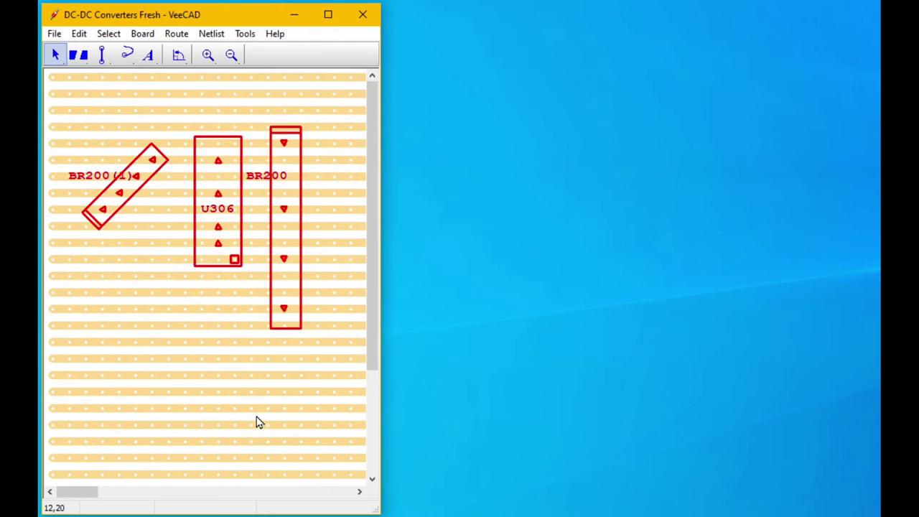
pyautogui.press('Delete')
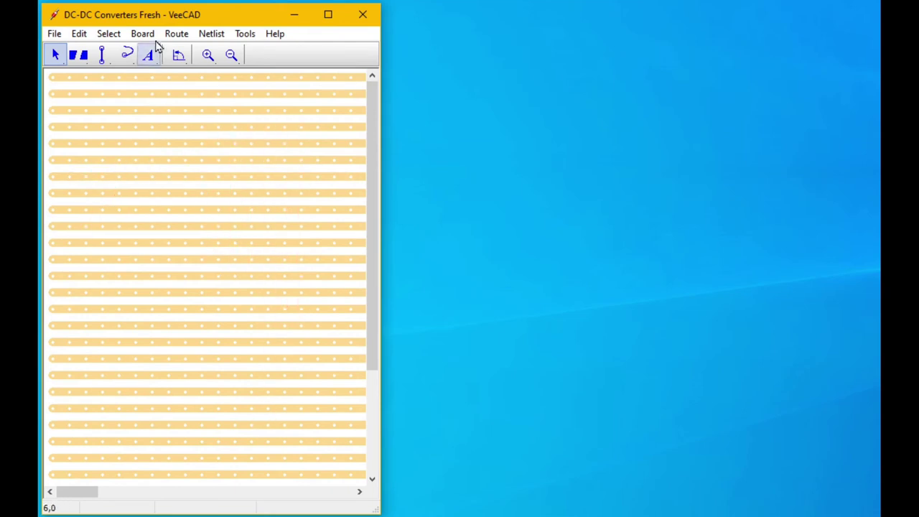
# - Confirm the BRIDGE_INLINE_KBJ and DC_DC_1W outlines still remain, then close the list
pyautogui.click(153, 37)
pyautogui.click(177, 90)
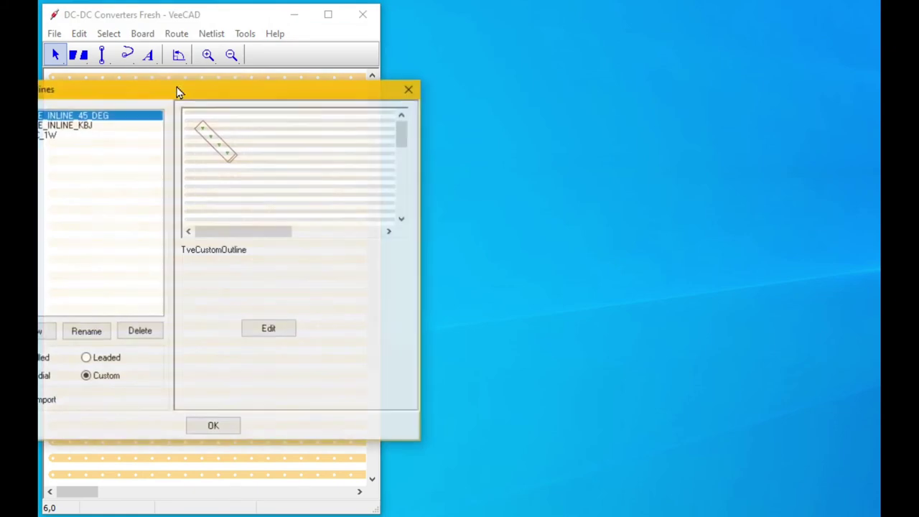
pyautogui.moveTo(153, 89); pyautogui.dragTo(215, 92)
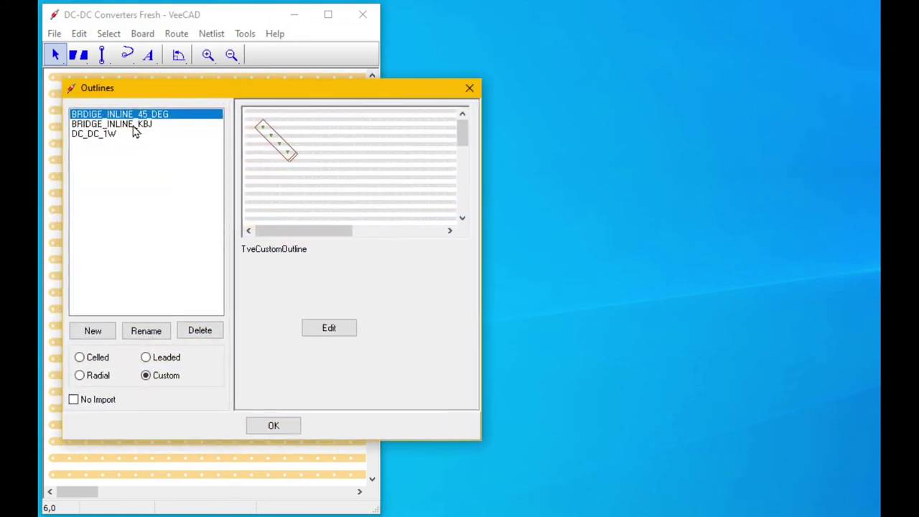
pyautogui.click(133, 126)
pyautogui.click(100, 135)
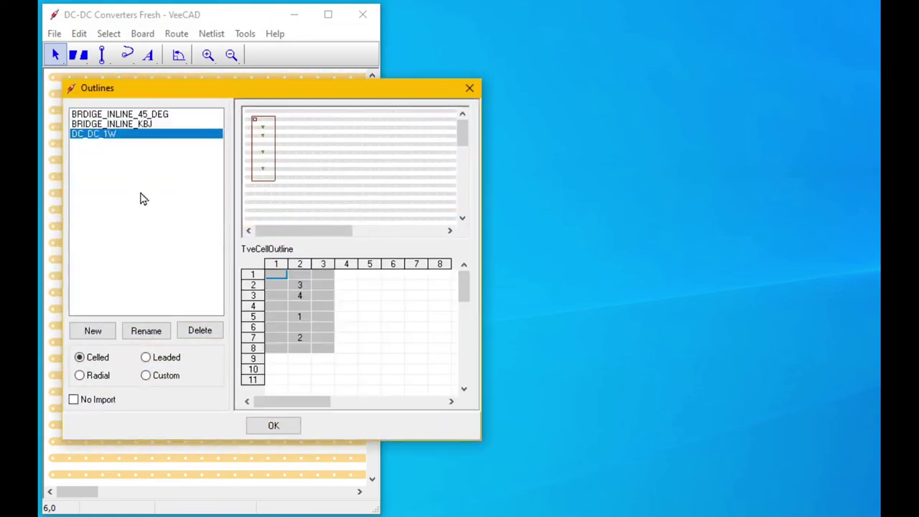
pyautogui.click(280, 429)
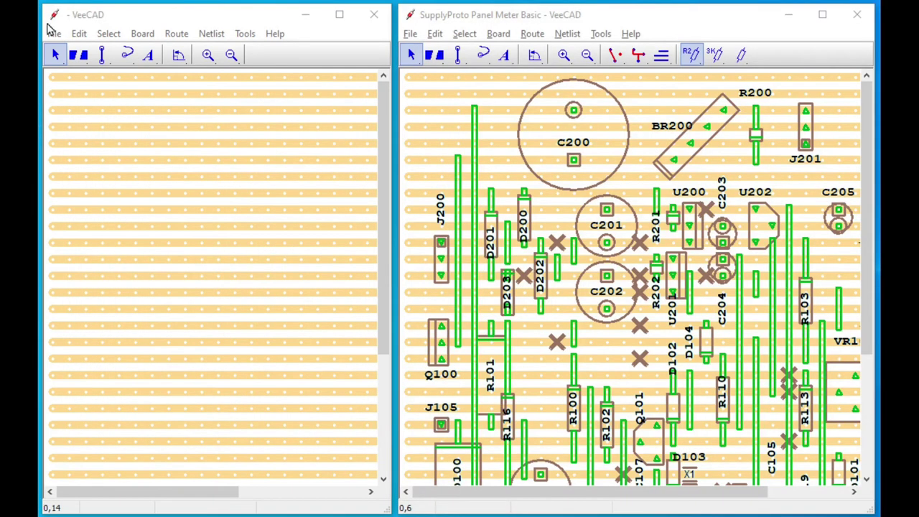
# - Open the outline lists of both the blank design and SupplyProto Panel Meter Basic
pyautogui.click(142, 33)
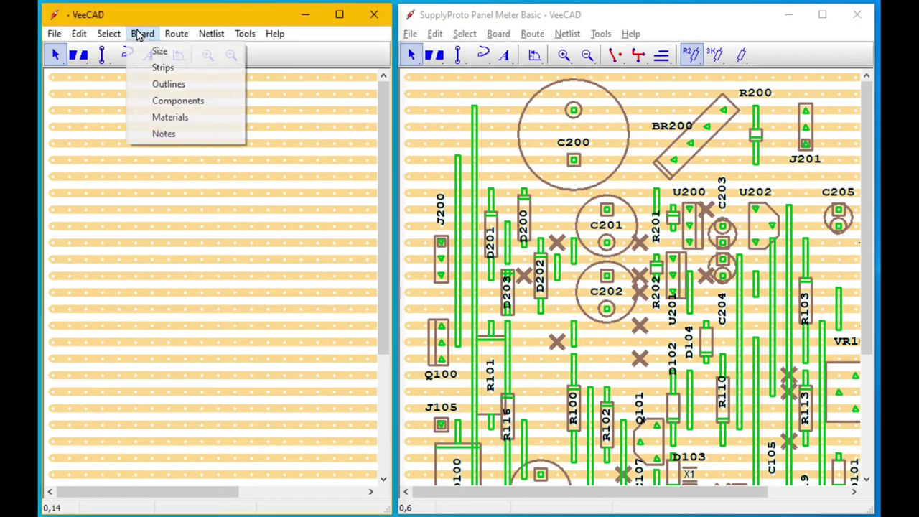
pyautogui.click(172, 85)
pyautogui.click(498, 33)
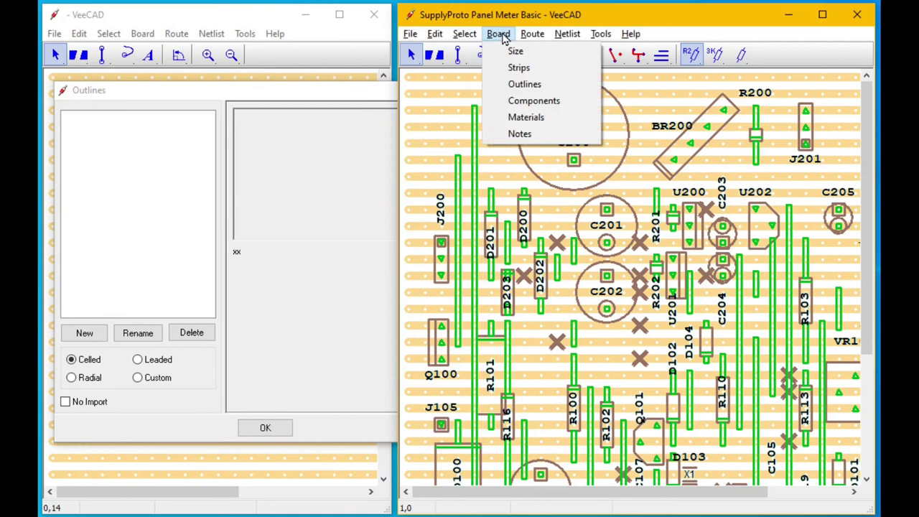
pyautogui.click(522, 85)
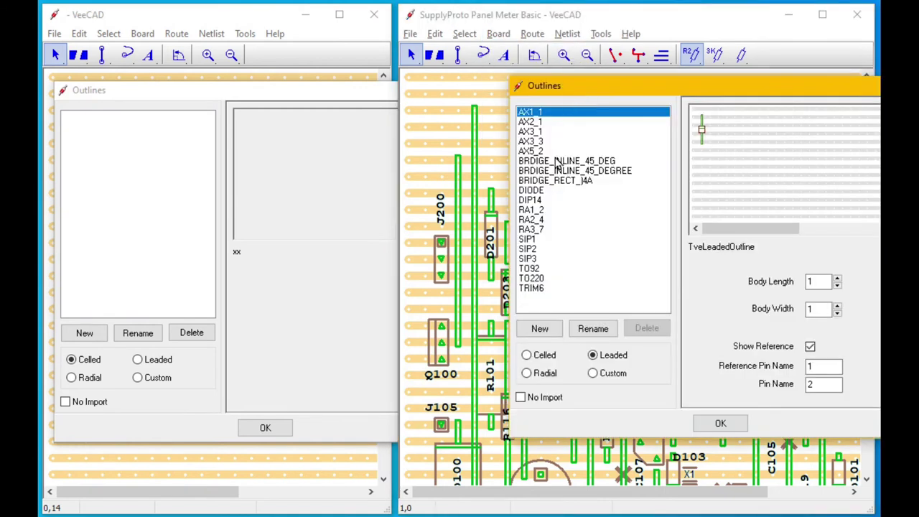
pyautogui.click(558, 161)
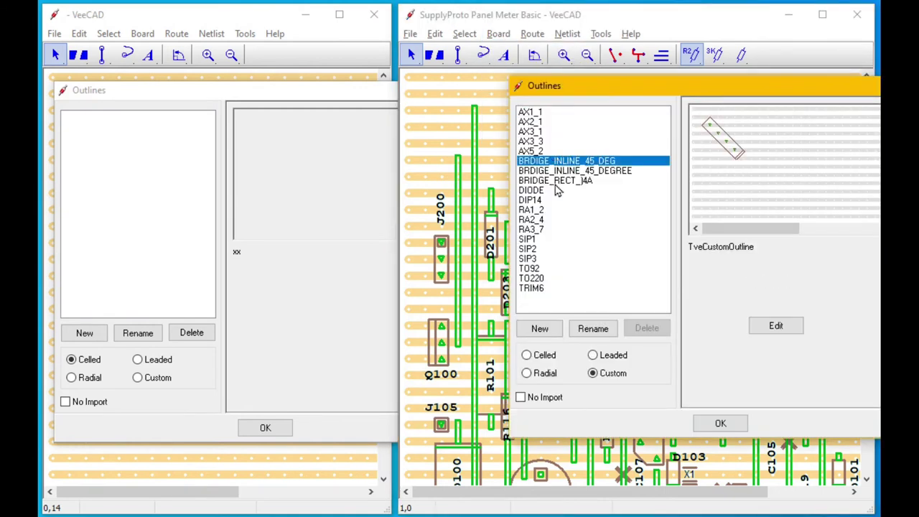
# - Copy the RA2_4 outline from SupplyProto and paste it into the blank design
pyautogui.click(537, 220)
pyautogui.rightClick(563, 219)
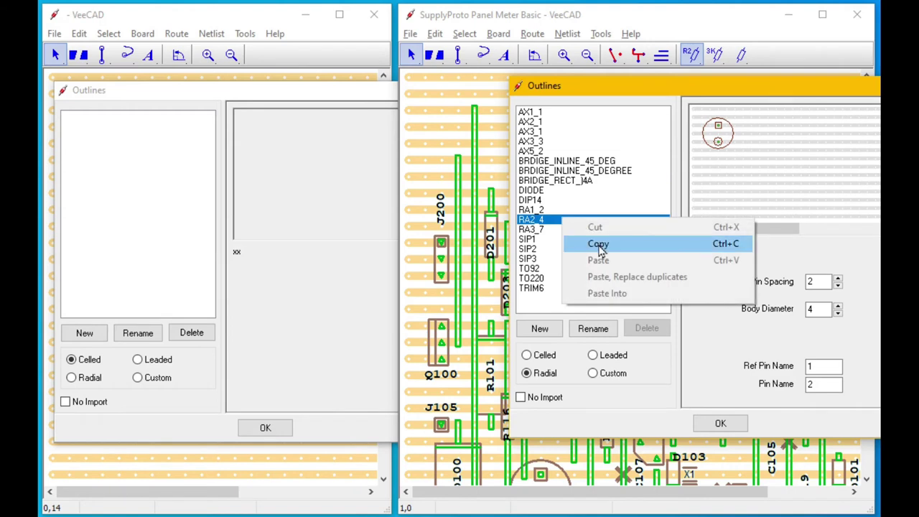
pyautogui.click(598, 245)
pyautogui.click(82, 146)
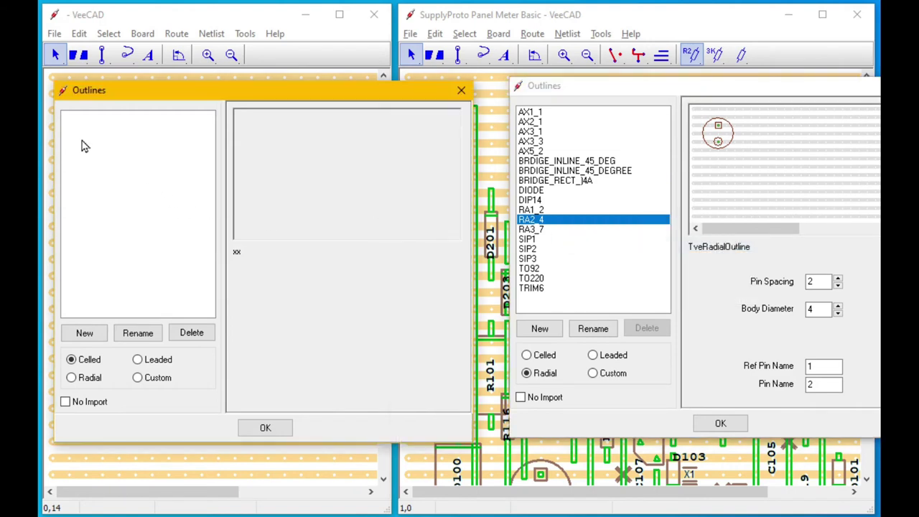
pyautogui.rightClick(81, 145)
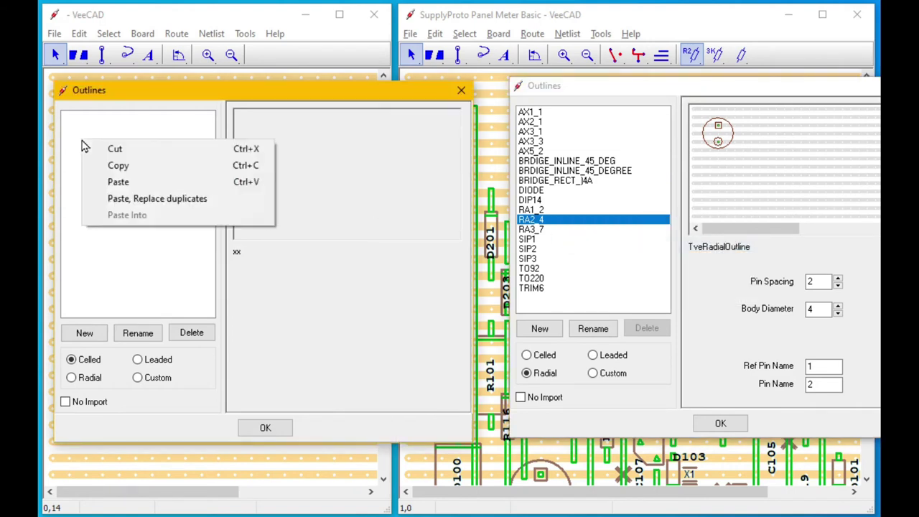
pyautogui.click(139, 185)
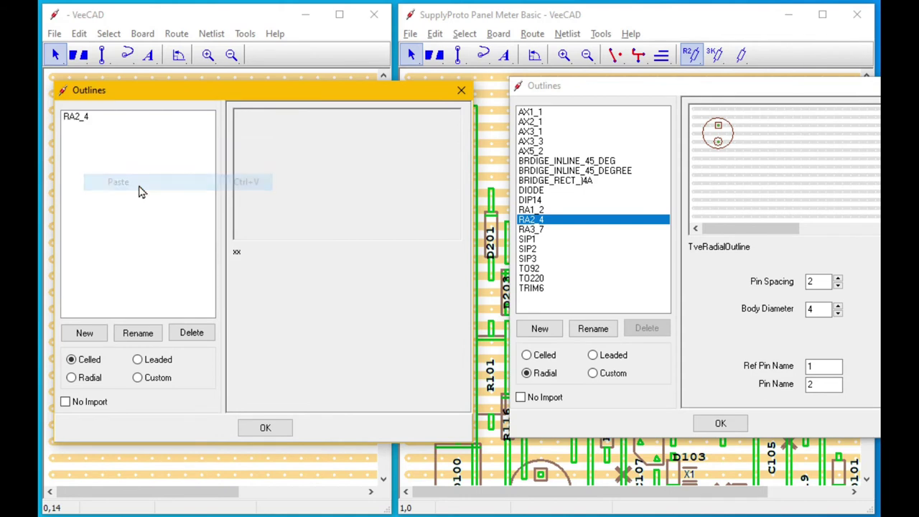
# - Paste a second copy, RA2_4 (1), into the blank design and close its list
pyautogui.rightClick(533, 247)
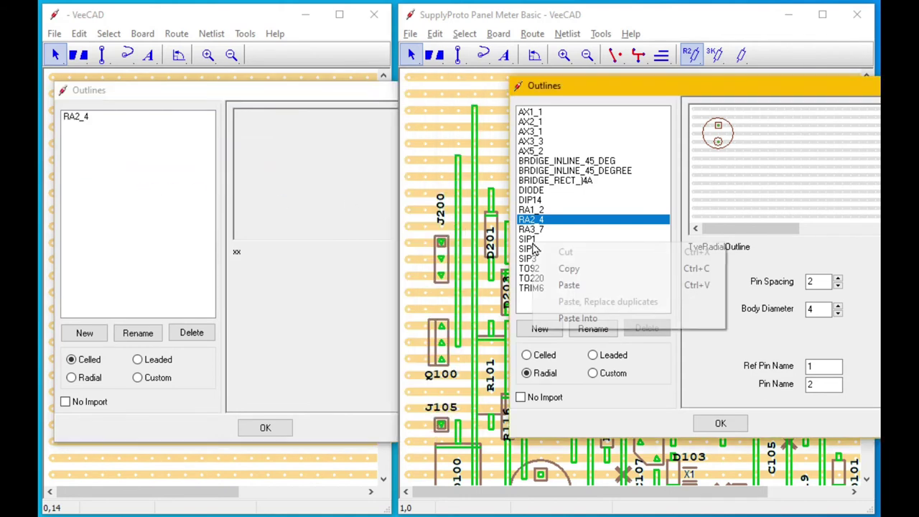
pyautogui.click(581, 274)
pyautogui.rightClick(79, 152)
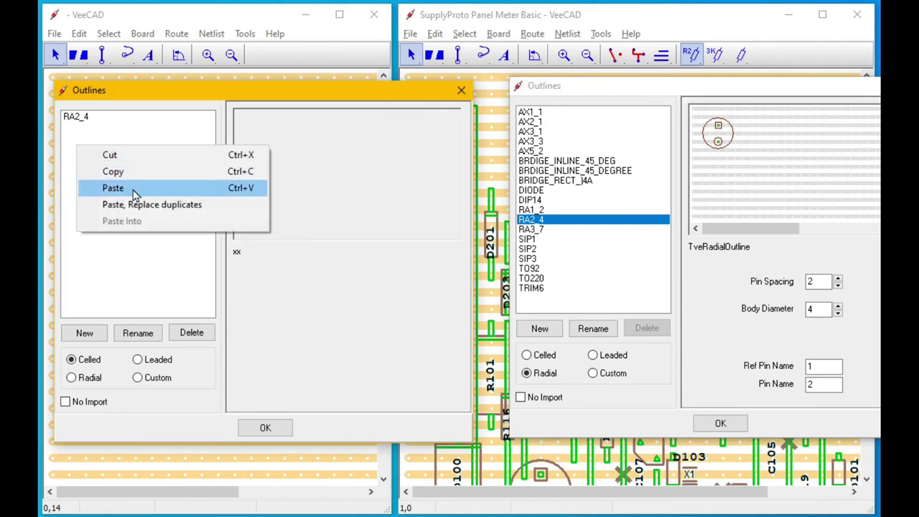
pyautogui.click(135, 195)
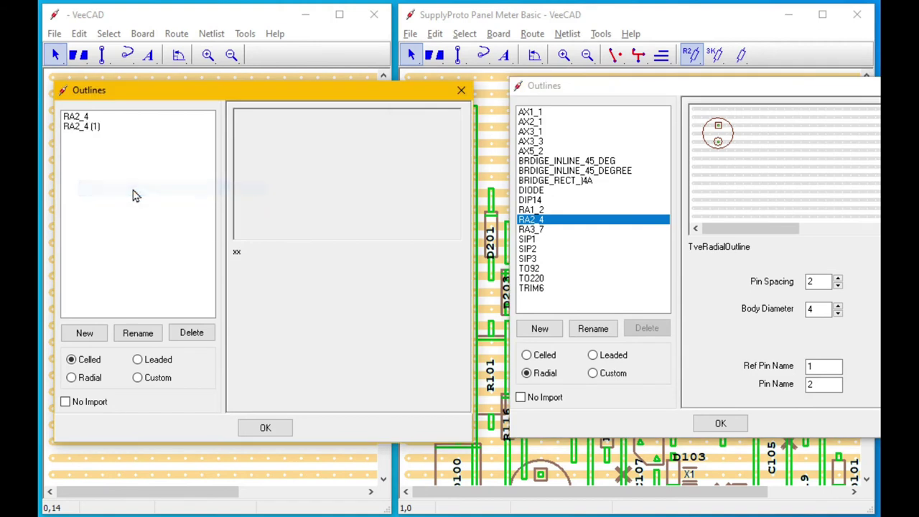
pyautogui.click(266, 428)
# - Close SupplyProto's outline list and run Tools > Make Library Layout on My First Library
pyautogui.click(730, 426)
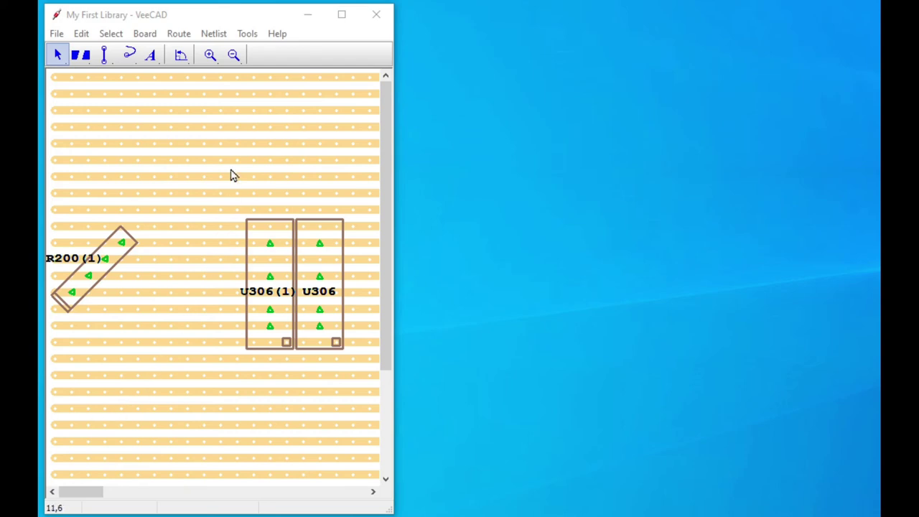
pyautogui.click(246, 36)
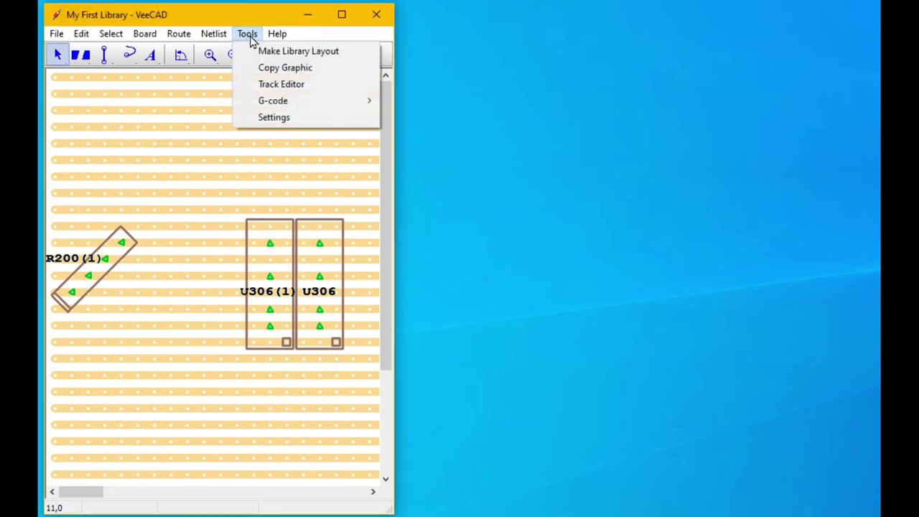
pyautogui.click(270, 51)
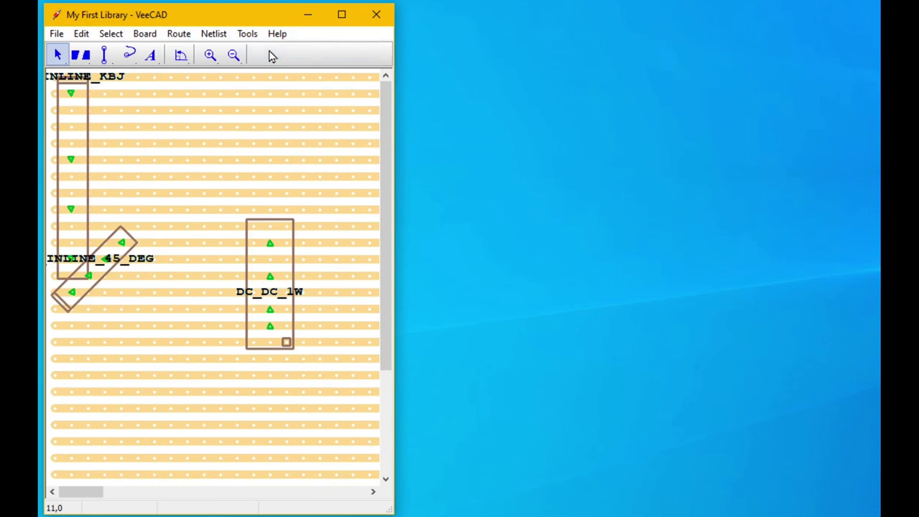
# - Centre BRIDGE_INLINE_KBJ, lift the DC_DC_1W label, and shift the 45-degree bridge so its label fits
pyautogui.moveTo(73, 158); pyautogui.dragTo(209, 274)
pyautogui.moveTo(178, 198); pyautogui.dragTo(215, 172)
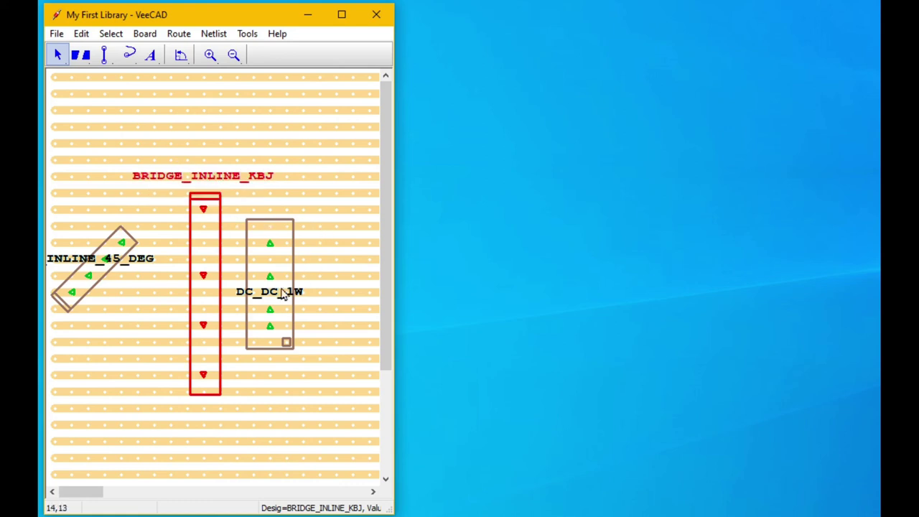
pyautogui.moveTo(277, 298); pyautogui.dragTo(288, 209)
pyautogui.click(322, 276)
pyautogui.moveTo(104, 262)
pyautogui.mouseDown()
pyautogui.moveTo(102, 309)
pyautogui.moveTo(90, 310)
pyautogui.moveTo(85, 275)
pyautogui.moveTo(124, 271)
pyautogui.moveTo(108, 252)
pyautogui.mouseUp()
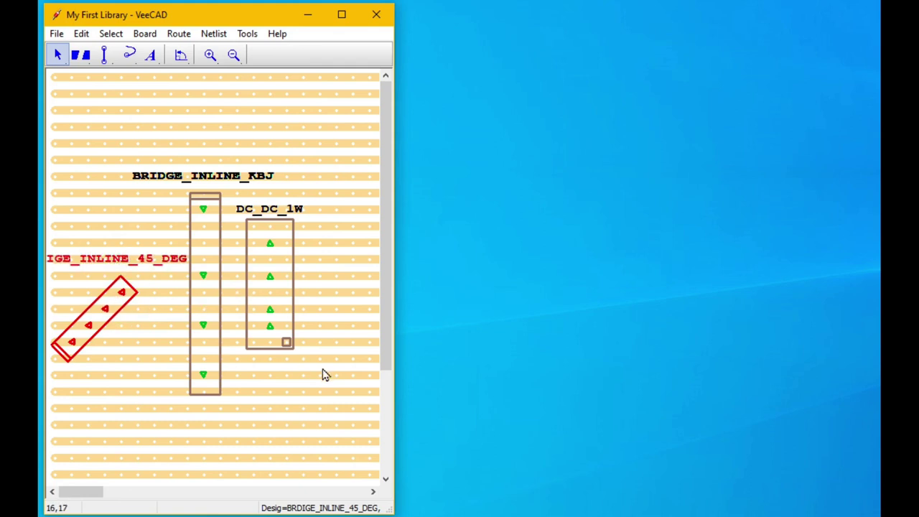
pyautogui.moveTo(211, 287); pyautogui.dragTo(318, 300)
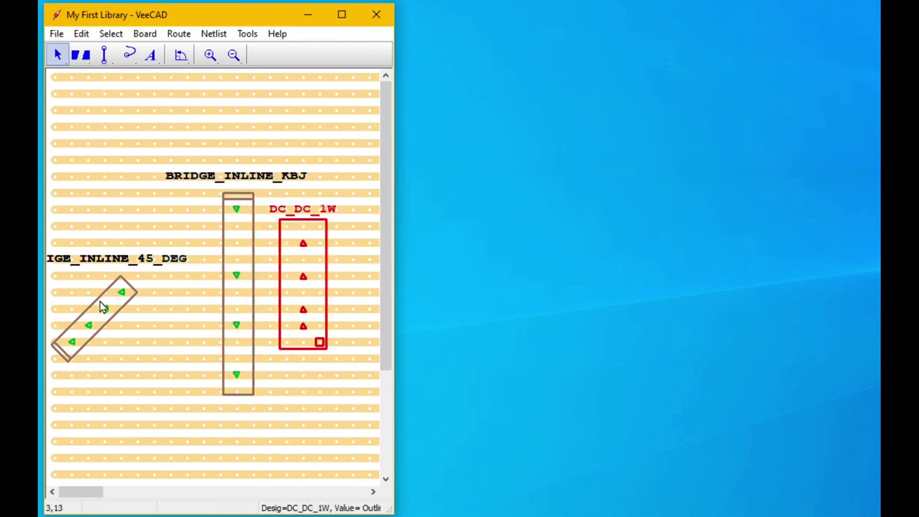
pyautogui.moveTo(103, 308); pyautogui.dragTo(149, 317)
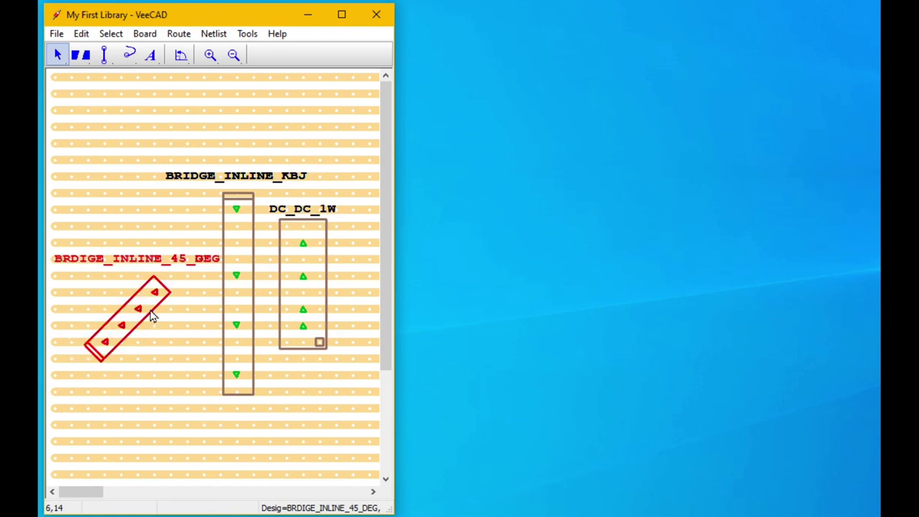
pyautogui.click(184, 368)
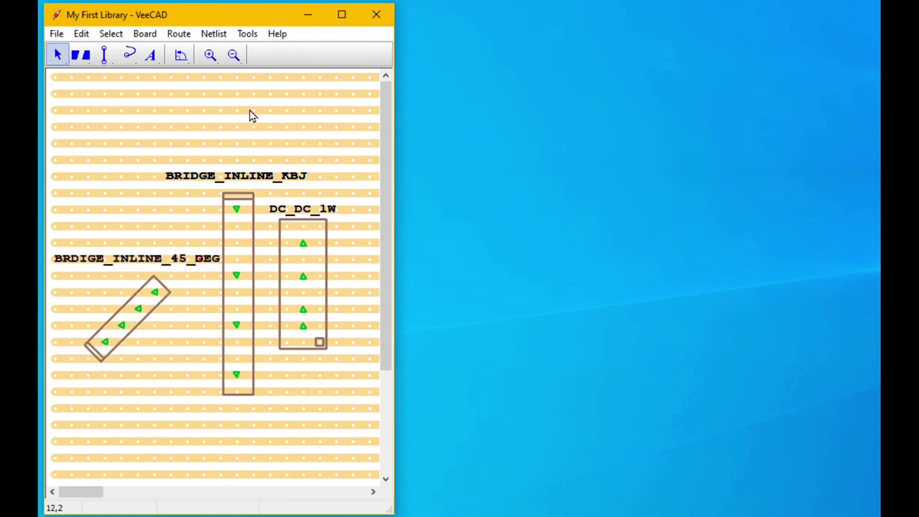